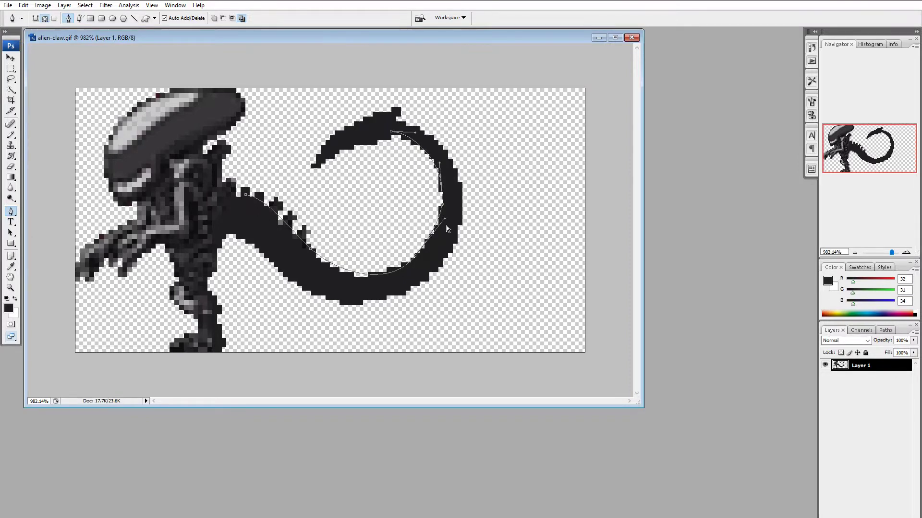
# Refine the pen path's curve points so it follows the inner edge of the alien's tail
pyautogui.moveTo(444, 219); pyautogui.dragTo(440, 244)
pyautogui.keyDown('ctrl'); pyautogui.click(441, 244); pyautogui.keyUp('ctrl')
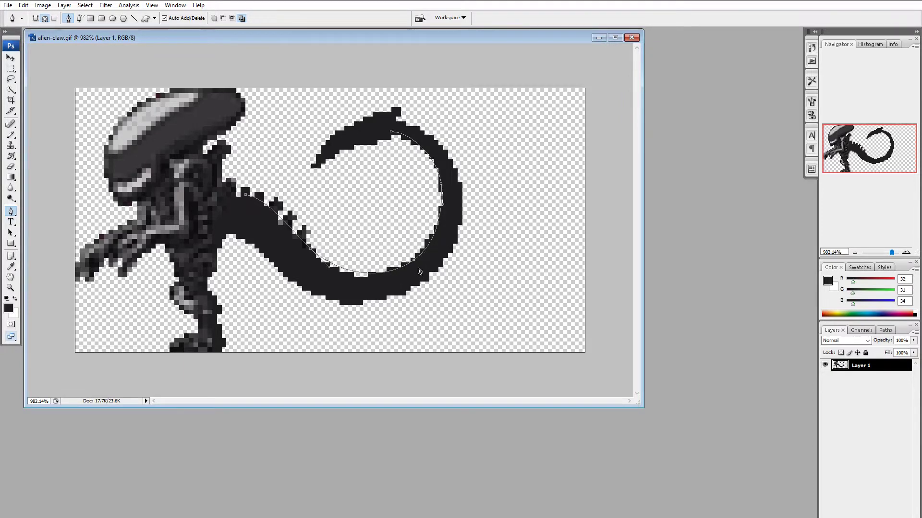
pyautogui.keyDown('ctrl'); pyautogui.click(414, 260); pyautogui.keyUp('ctrl')
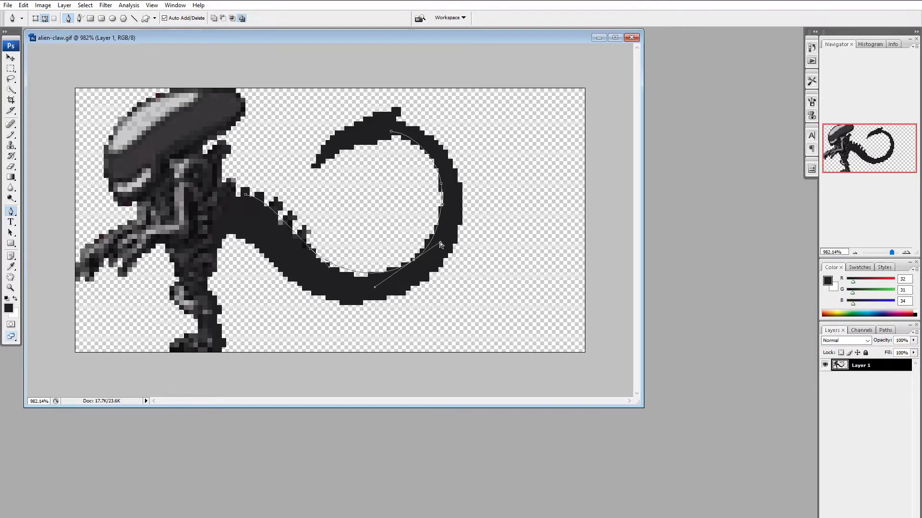
pyautogui.moveTo(311, 249); pyautogui.dragTo(335, 274)
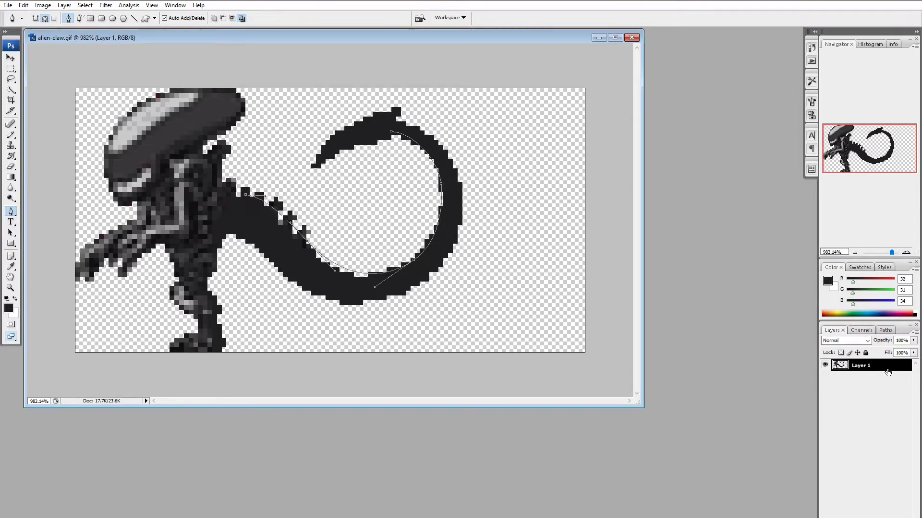
# Save the temporary work path as a permanent path and select it
pyautogui.click(885, 331)
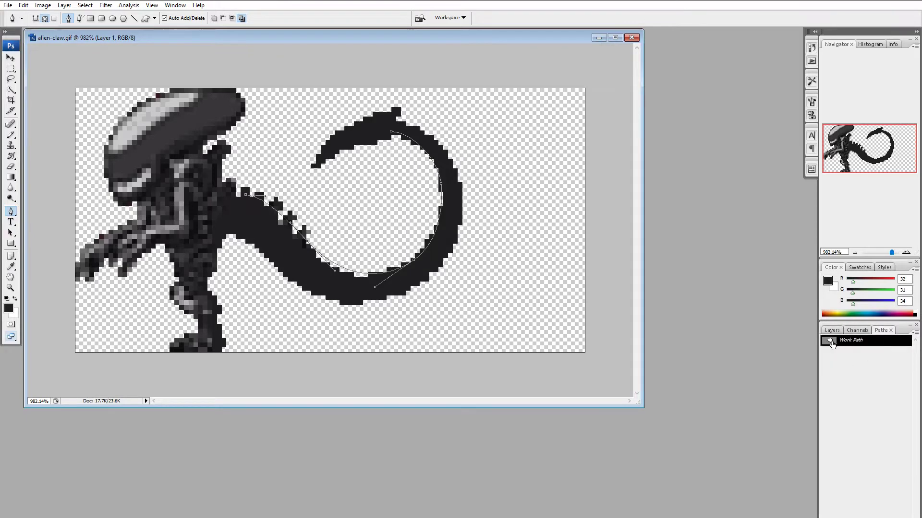
pyautogui.moveTo(851, 341); pyautogui.dragTo(882, 517)
pyautogui.click(838, 360)
pyautogui.click(834, 342)
# Add type on the path, starting near the tail's base, and enter a row of periods
pyautogui.press('t')
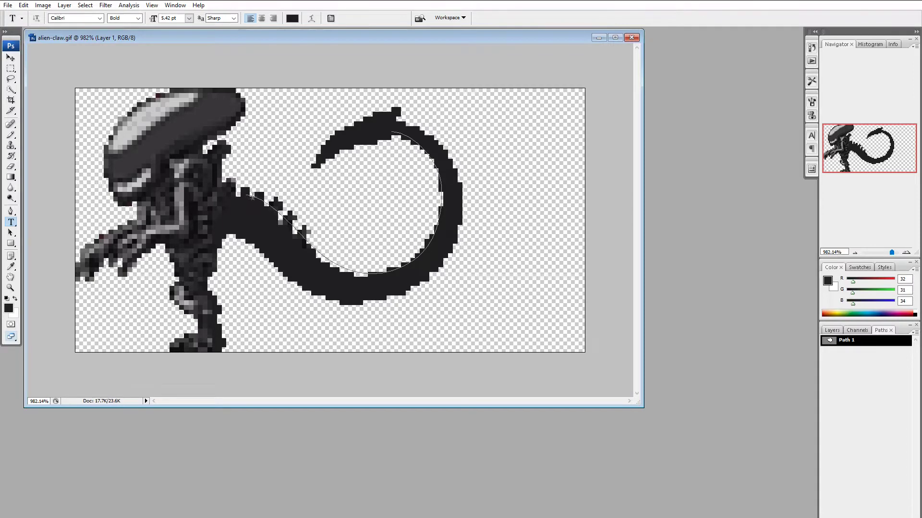
pyautogui.click(260, 199)
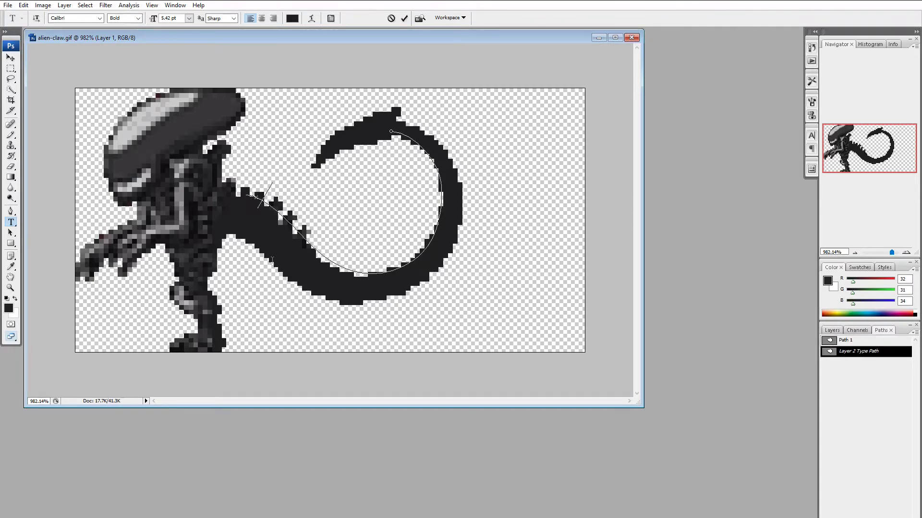
pyautogui.write('...................')
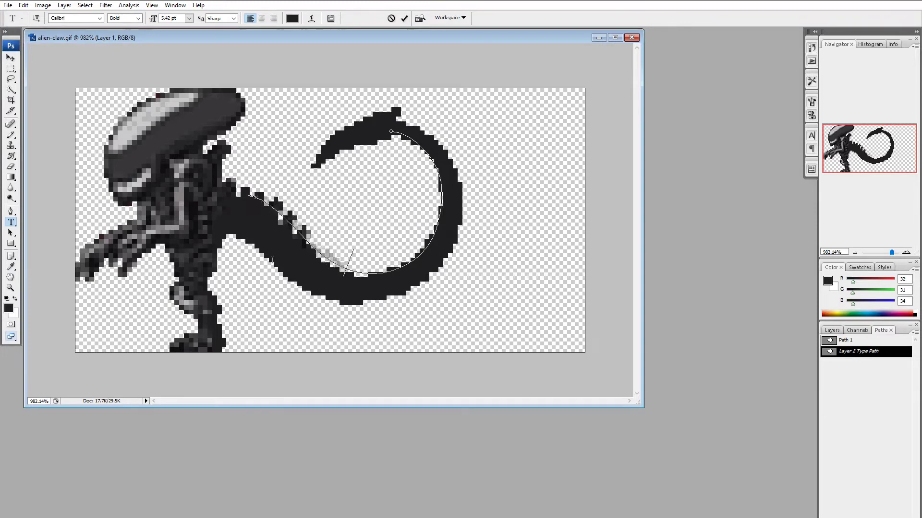
# Set the colour of all the periods on the path to black and their font size to 14 pt
pyautogui.hotkey('ctrl', 'a')
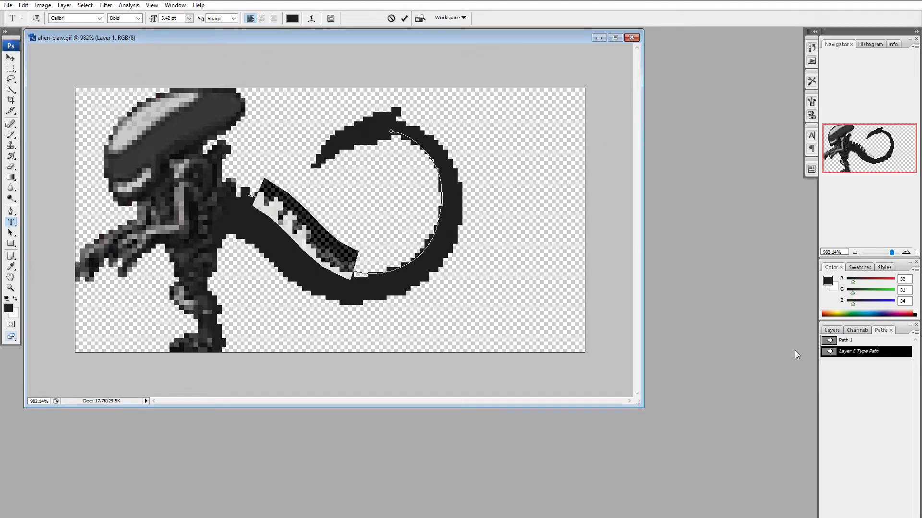
pyautogui.click(829, 330)
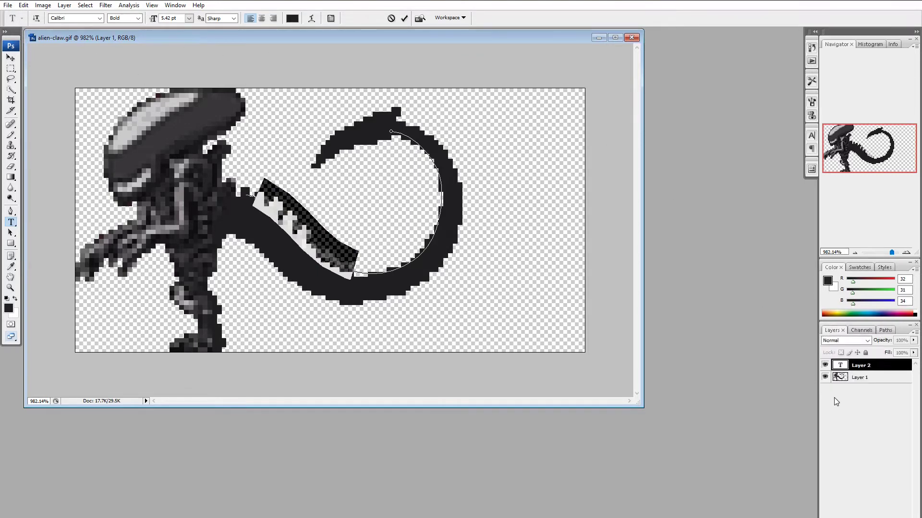
pyautogui.click(292, 18)
pyautogui.click(656, 113)
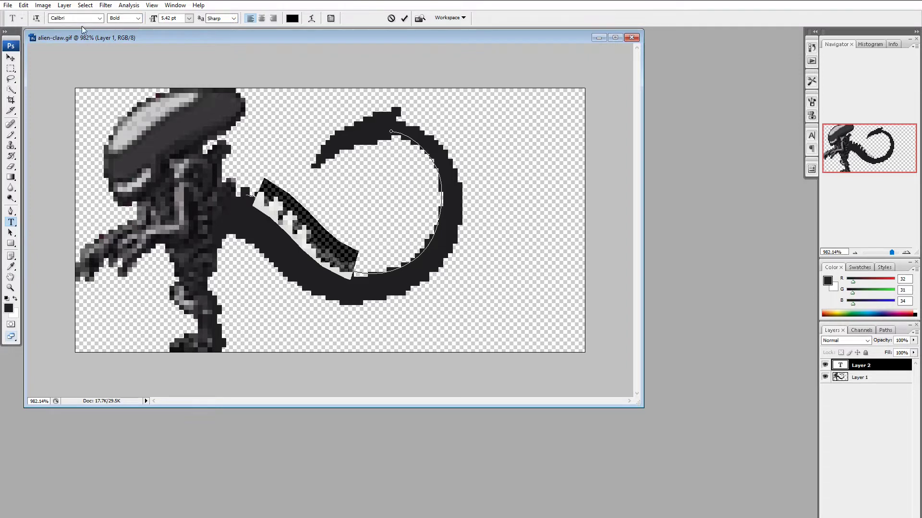
pyautogui.click(189, 18)
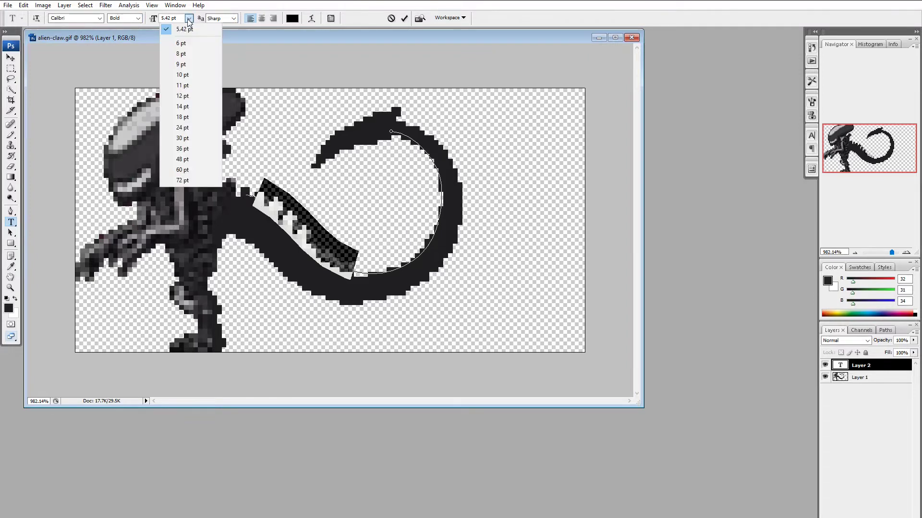
pyautogui.click(183, 106)
pyautogui.click(302, 254)
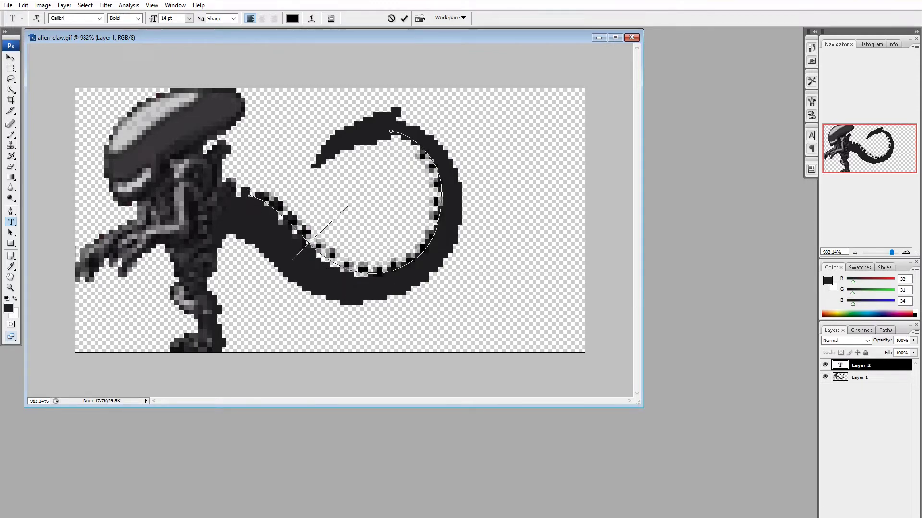
# Open the character settings for the row of periods, set their vertical scale to 222% and commit the text
pyautogui.moveTo(256, 201); pyautogui.dragTo(434, 129)
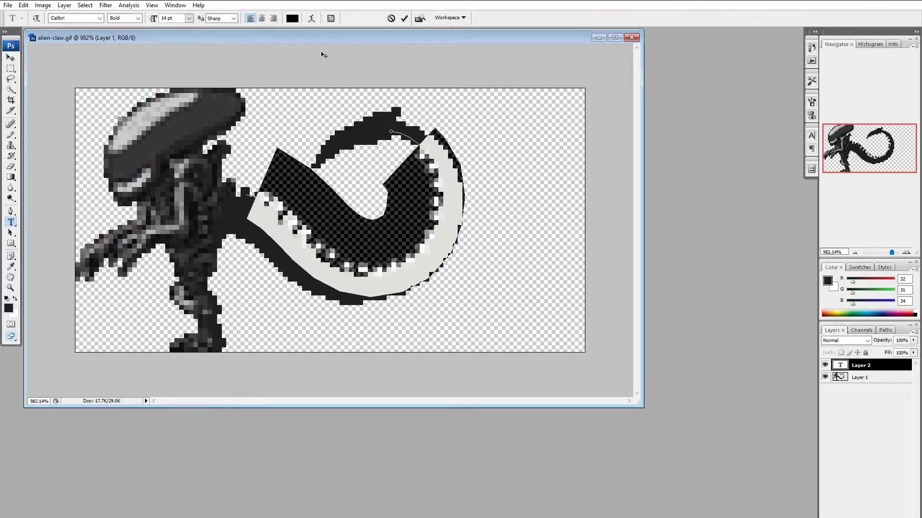
pyautogui.click(332, 18)
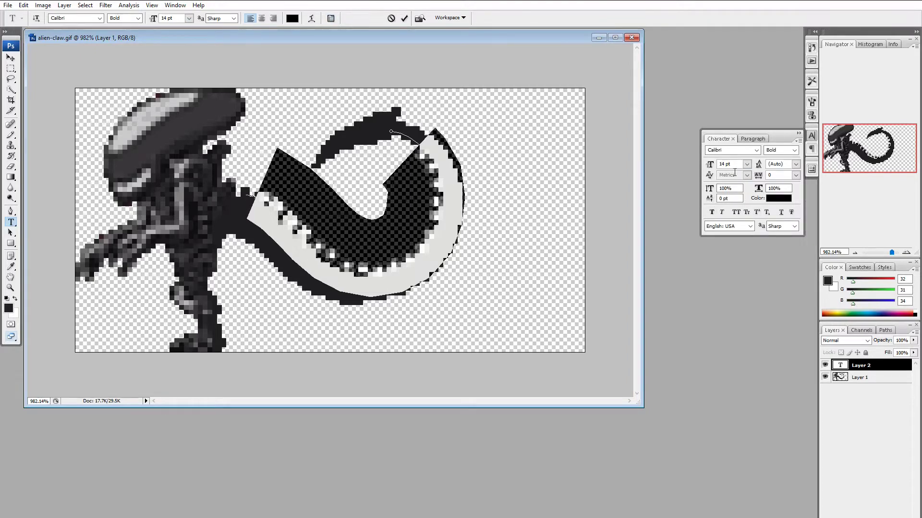
pyautogui.click(737, 190)
pyautogui.write('222')
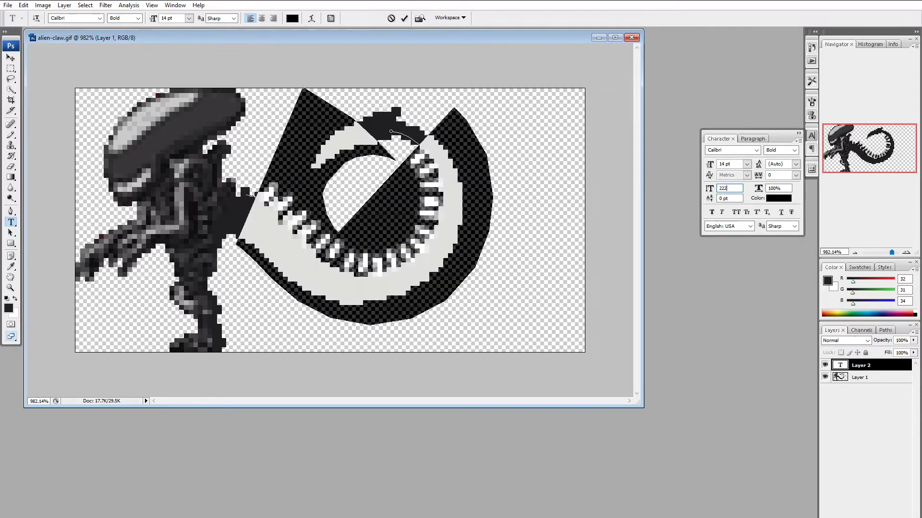
pyautogui.press('BackSpace')
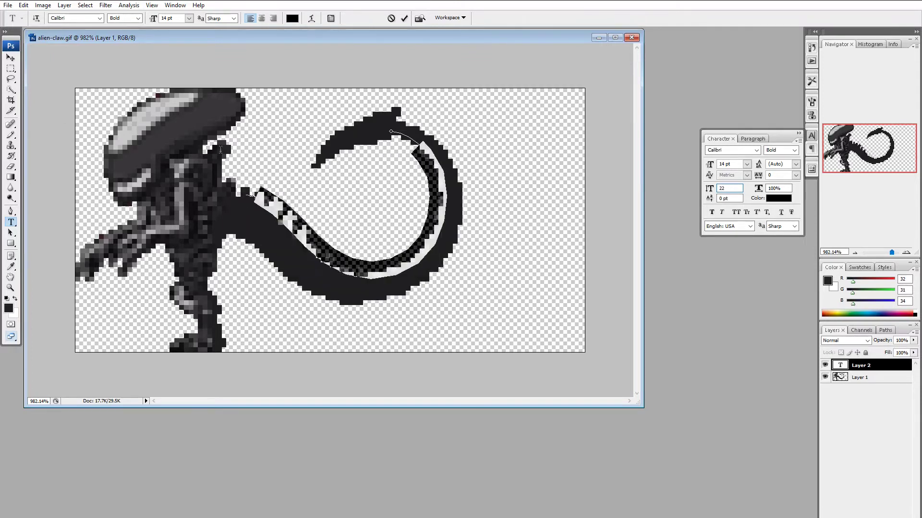
pyautogui.press('Return')
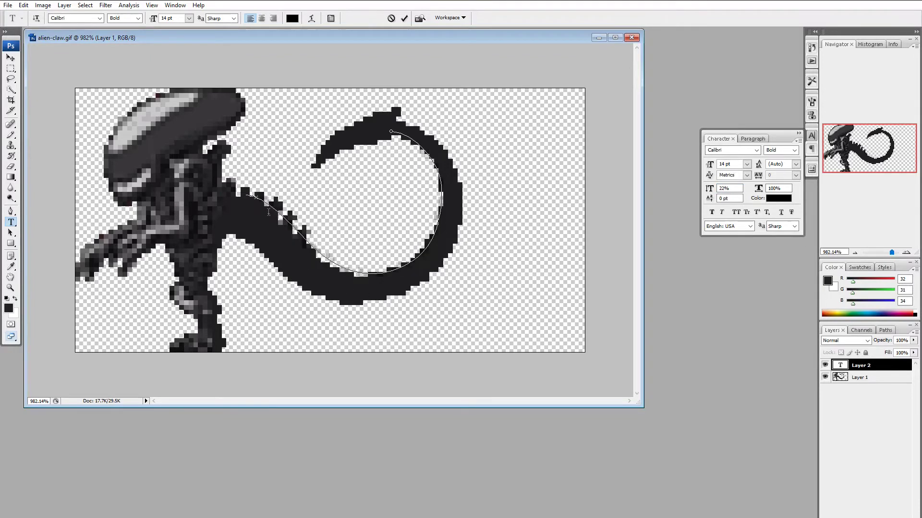
pyautogui.moveTo(248, 193); pyautogui.dragTo(362, 103)
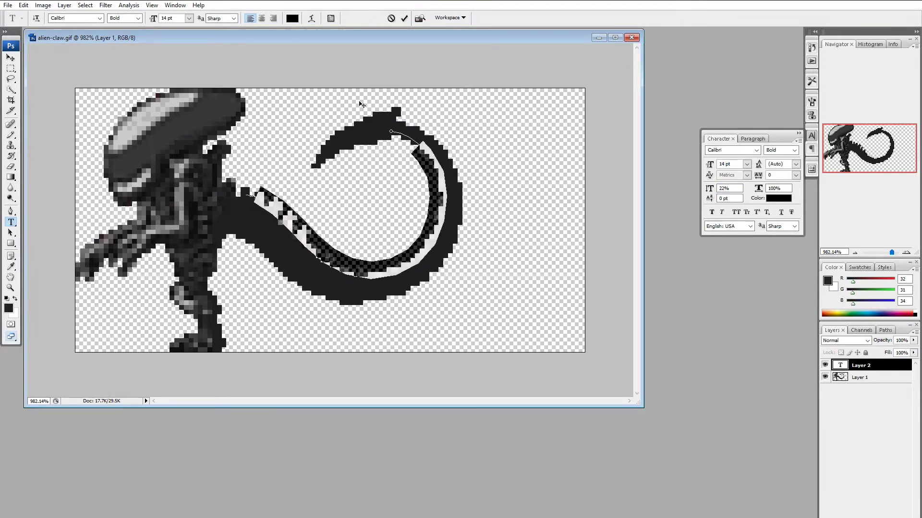
pyautogui.moveTo(734, 188); pyautogui.dragTo(678, 185)
pyautogui.write('222')
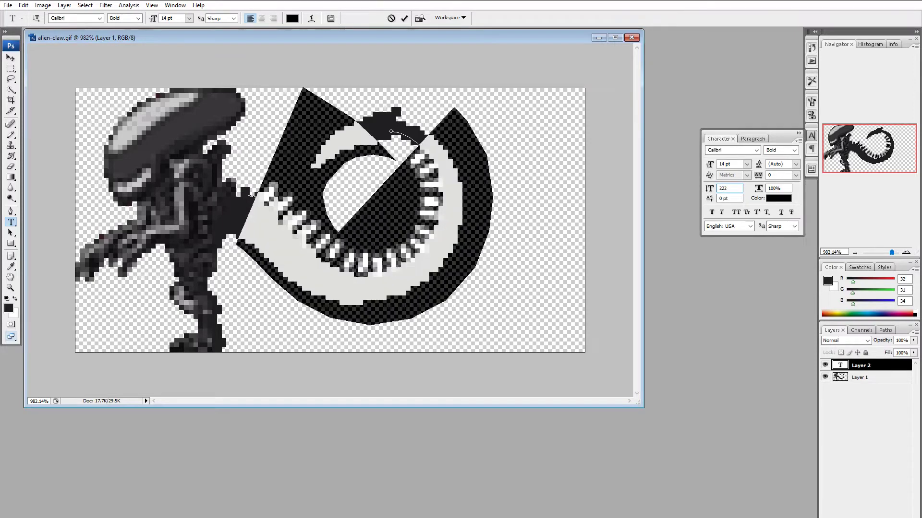
pyautogui.click(738, 201)
pyautogui.click(11, 58)
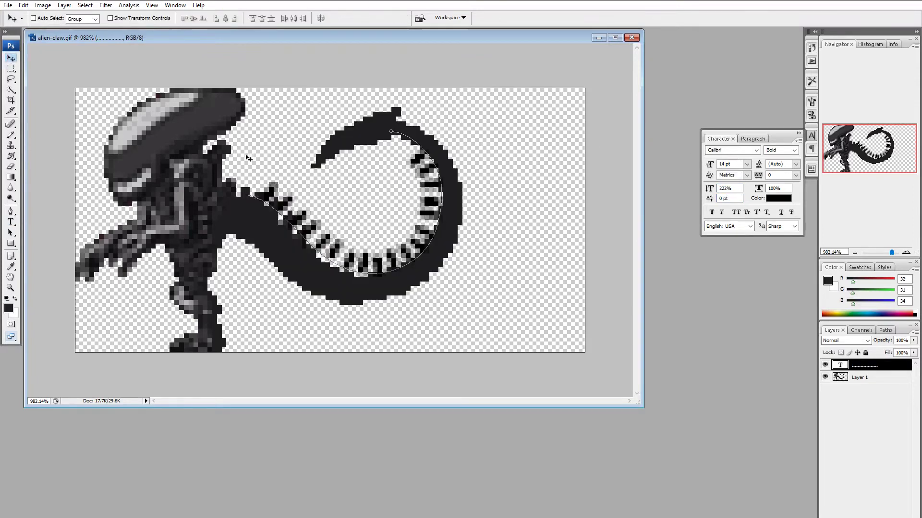
# Reopen the path text for editing and set its baseline shift to -3 pt and vertical scale to 150%
pyautogui.doubleClick(840, 365)
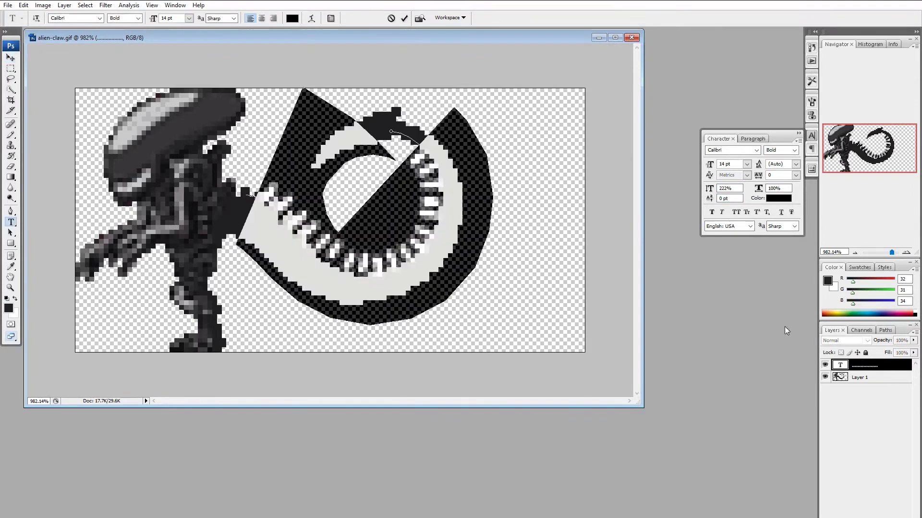
pyautogui.click(730, 199)
pyautogui.write('-5')
pyautogui.press('Tab')
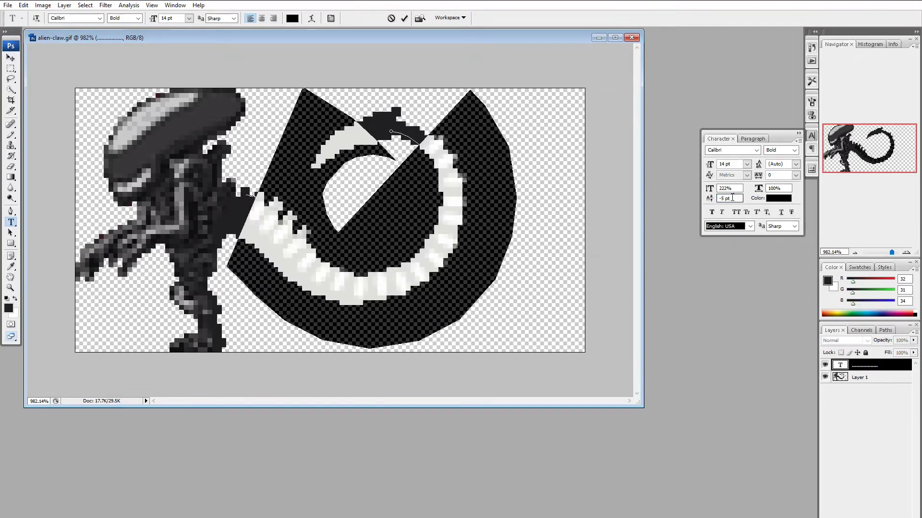
pyautogui.click(722, 198)
pyautogui.write('3')
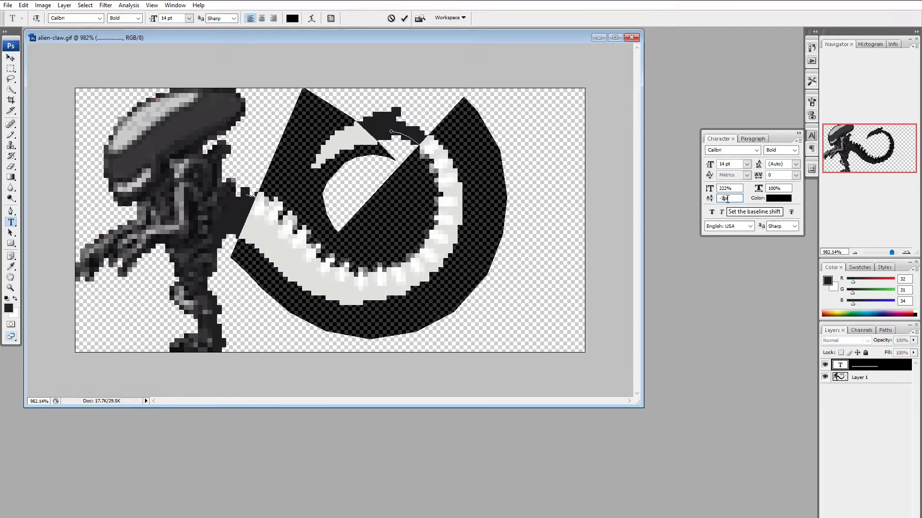
pyautogui.moveTo(735, 188); pyautogui.dragTo(690, 185)
pyautogui.write('150')
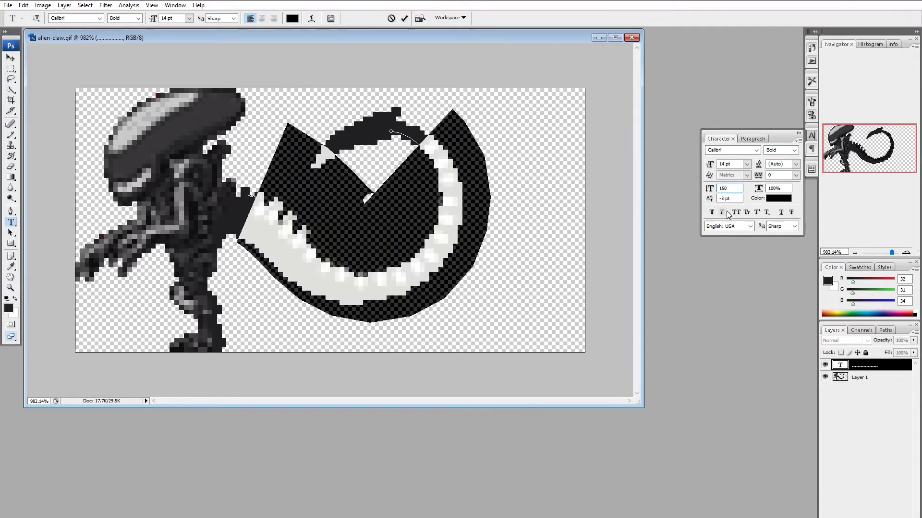
# Set the tracking of the periods to 100 to spread them farther apart along the tail
pyautogui.click(796, 175)
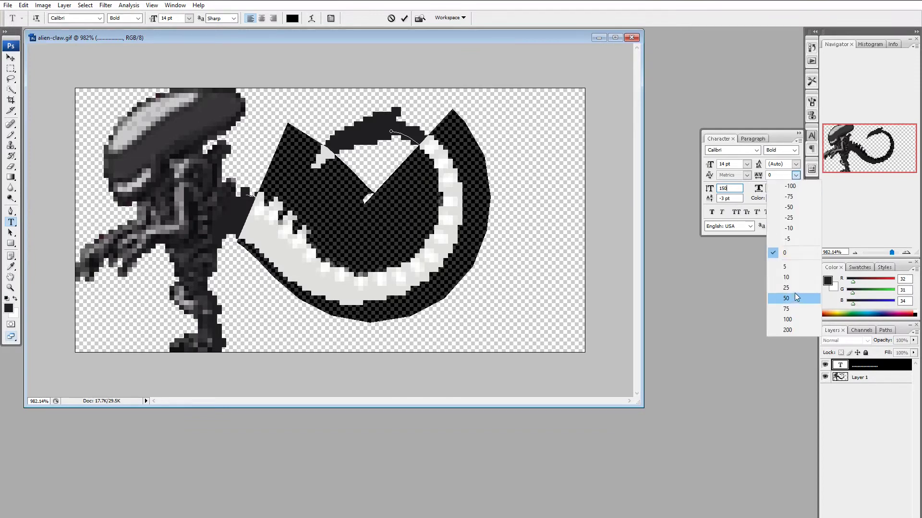
pyautogui.click(790, 287)
pyautogui.click(795, 176)
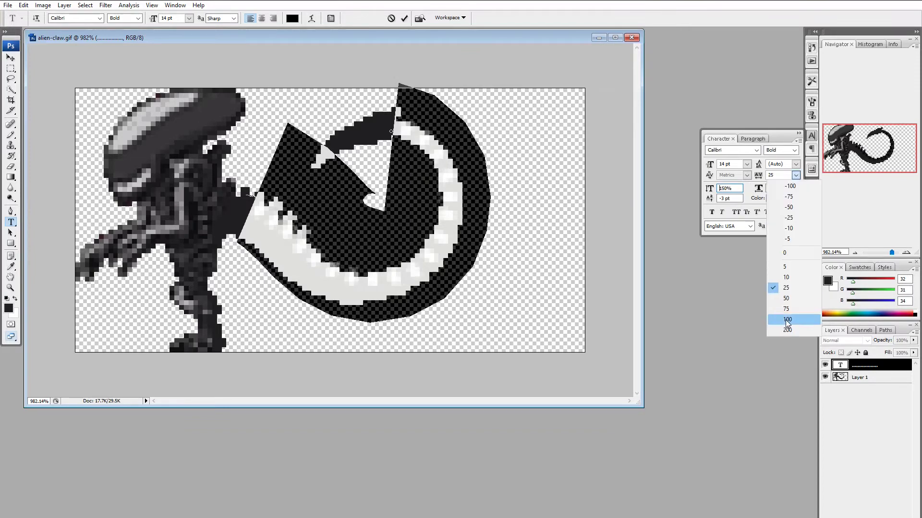
pyautogui.click(790, 321)
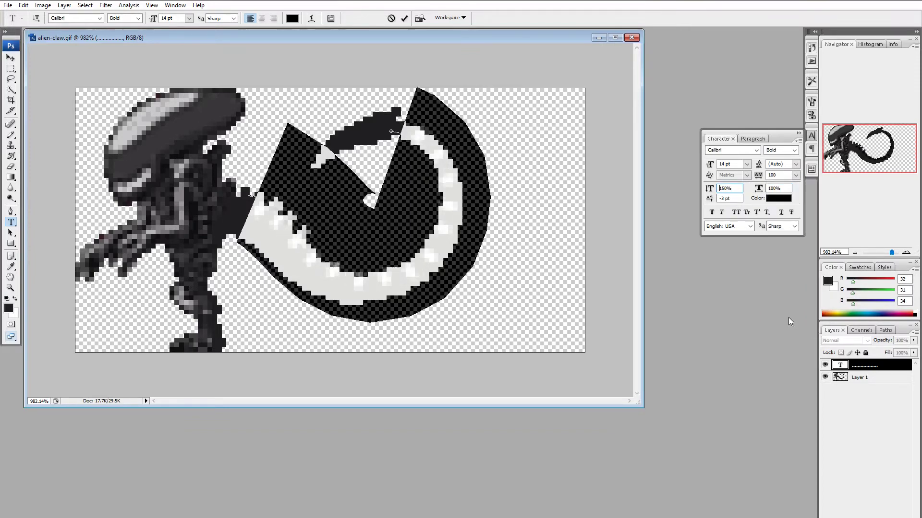
pyautogui.click(431, 252)
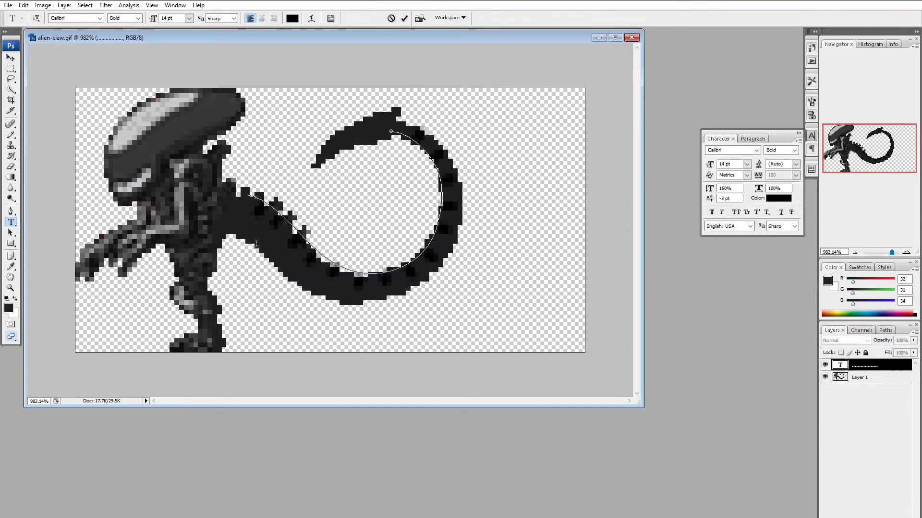
# Set the baseline shift of all the periods to -1 pt and commit the text
pyautogui.moveTo(249, 193); pyautogui.dragTo(341, 94)
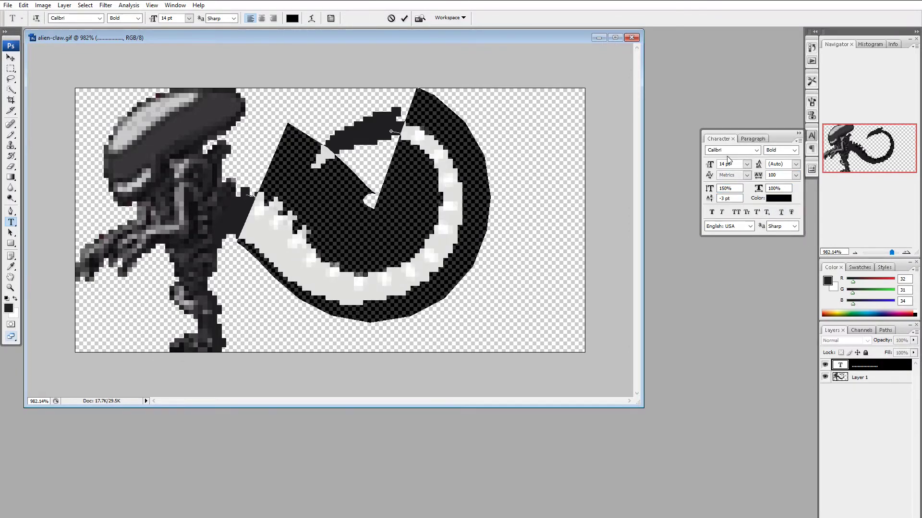
pyautogui.click(738, 197)
pyautogui.moveTo(738, 196); pyautogui.dragTo(700, 204)
pyautogui.press('Left')
pyautogui.press('Return')
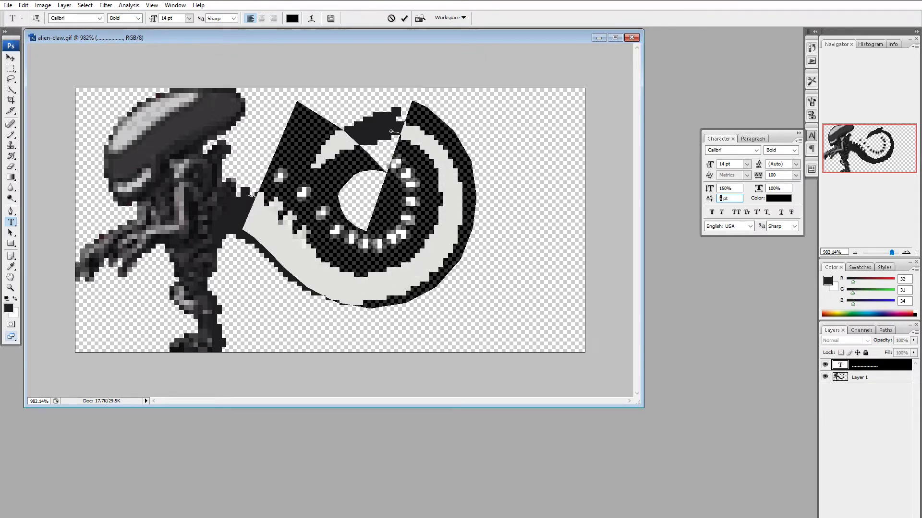
pyautogui.write('1')
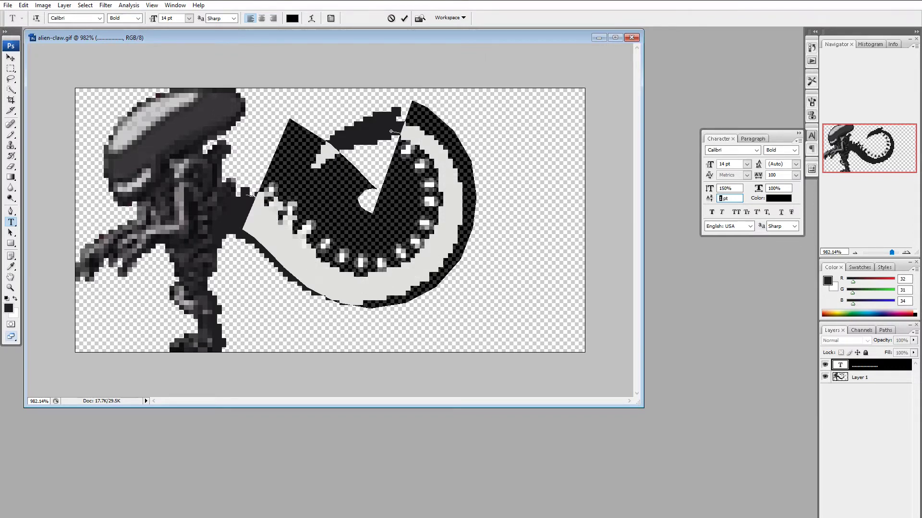
pyautogui.write('-')
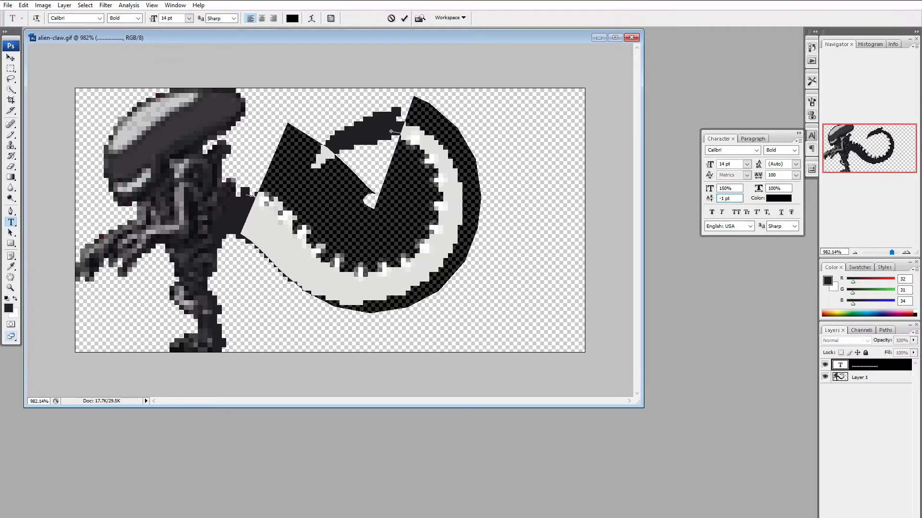
pyautogui.click(738, 189)
pyautogui.click(11, 58)
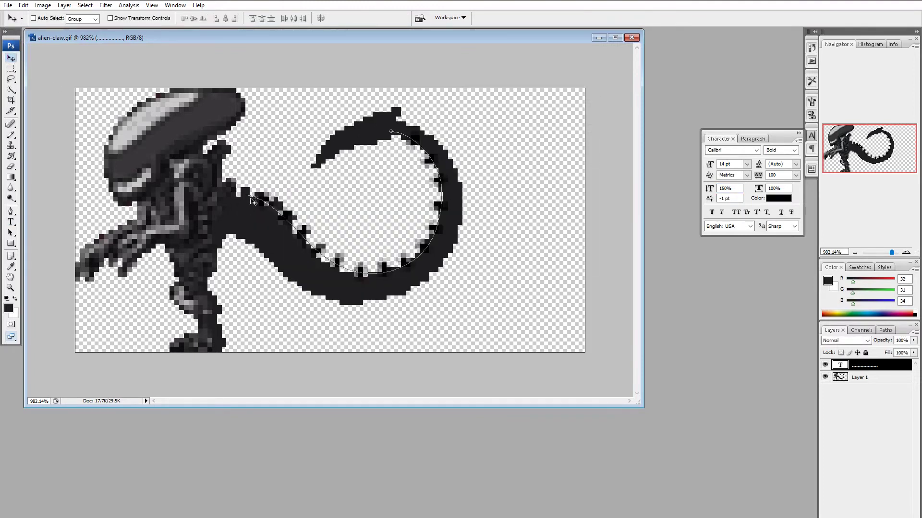
# Move the row of periods slightly left to line up with the existing tail spikes, and deselect the text layer
pyautogui.moveTo(258, 201)
pyautogui.mouseDown()
pyautogui.moveTo(288, 211)
pyautogui.moveTo(434, 205)
pyautogui.moveTo(357, 186)
pyautogui.moveTo(369, 195)
pyautogui.moveTo(377, 269)
pyautogui.moveTo(252, 198)
pyautogui.mouseUp()
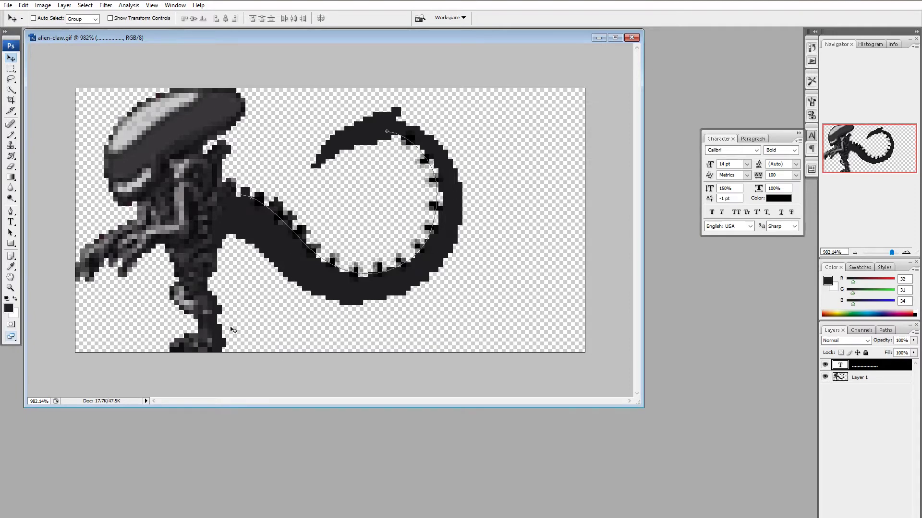
pyautogui.click(853, 397)
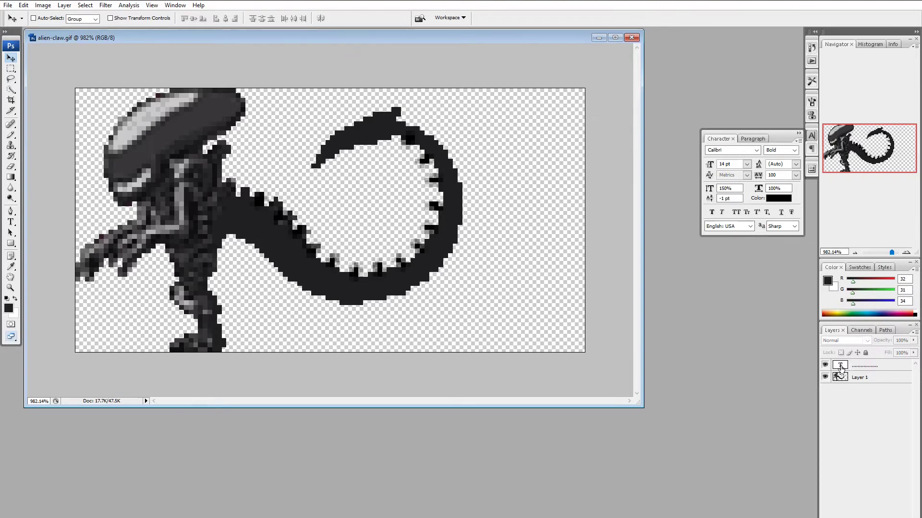
# Duplicate the periods text layer and change the colour of the duplicate's text to white
pyautogui.click(841, 370)
pyautogui.hotkey('ctrl', 'j')
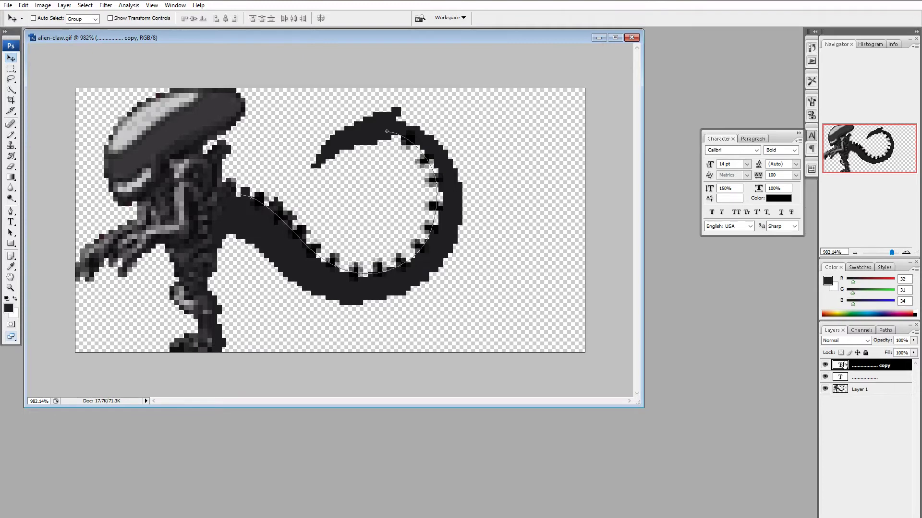
pyautogui.doubleClick(841, 366)
pyautogui.click(292, 19)
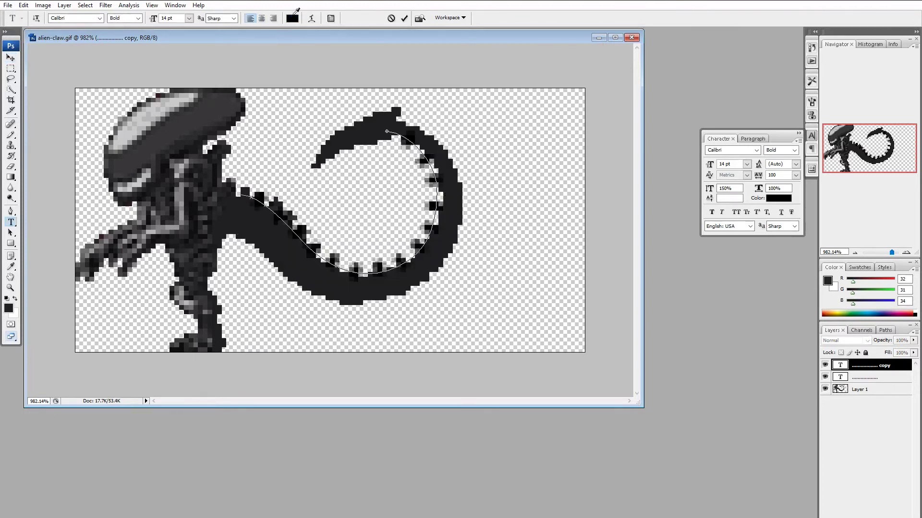
pyautogui.click(443, 120)
pyautogui.click(662, 113)
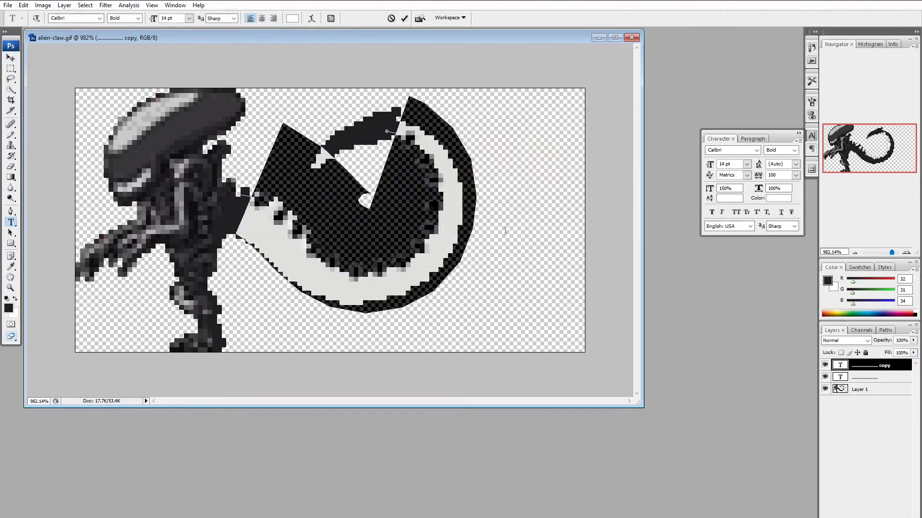
# Set the baseline shift of the white periods to -5 pt so they sit inside the tail
pyautogui.click(727, 200)
pyautogui.press('Down')
pyautogui.press('Down')
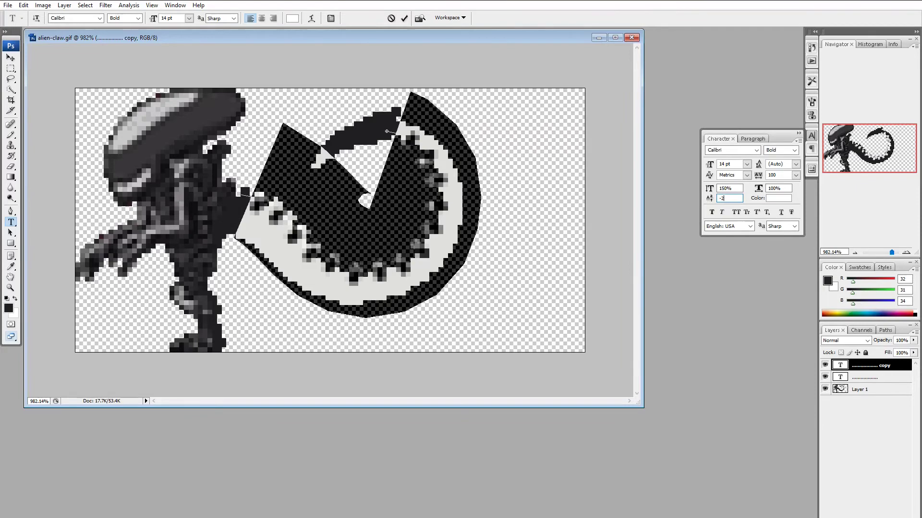
pyautogui.press('Down')
pyautogui.press('Down')
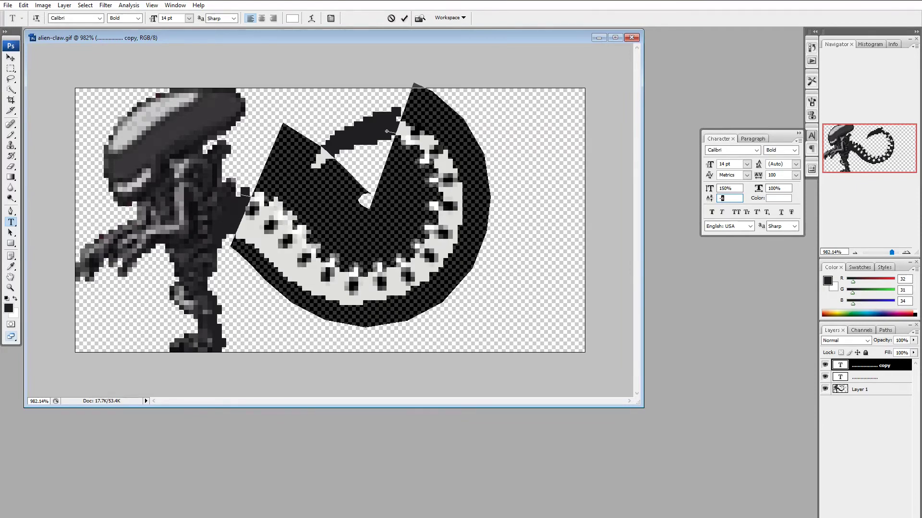
pyautogui.press('Down')
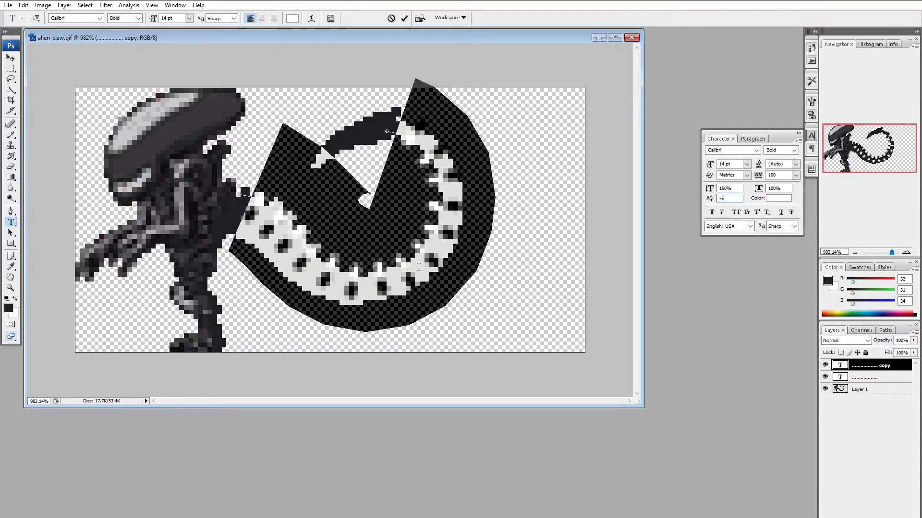
pyautogui.press('Return')
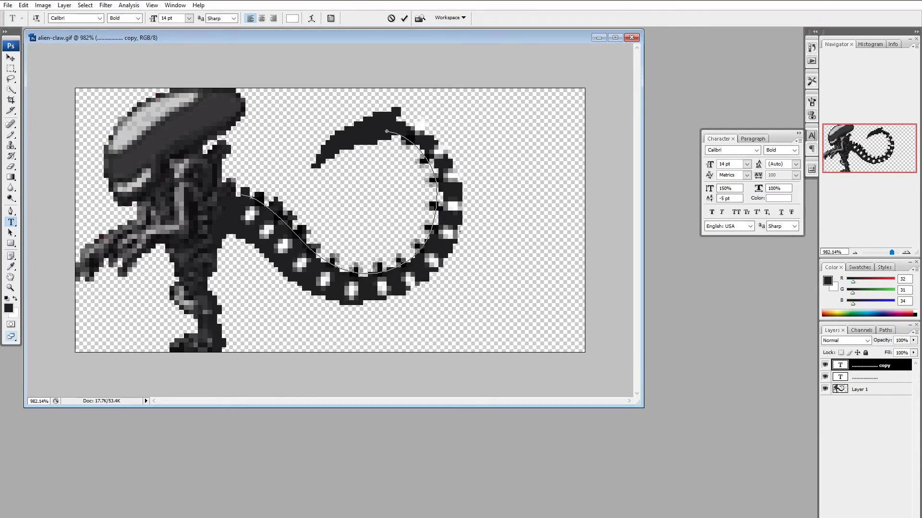
# Set the white periods along the tail's outer curve to 12 pt with a -4 pt baseline shift, then commit the text and deselect the layer
pyautogui.moveTo(418, 266); pyautogui.dragTo(352, 103)
pyautogui.click(747, 164)
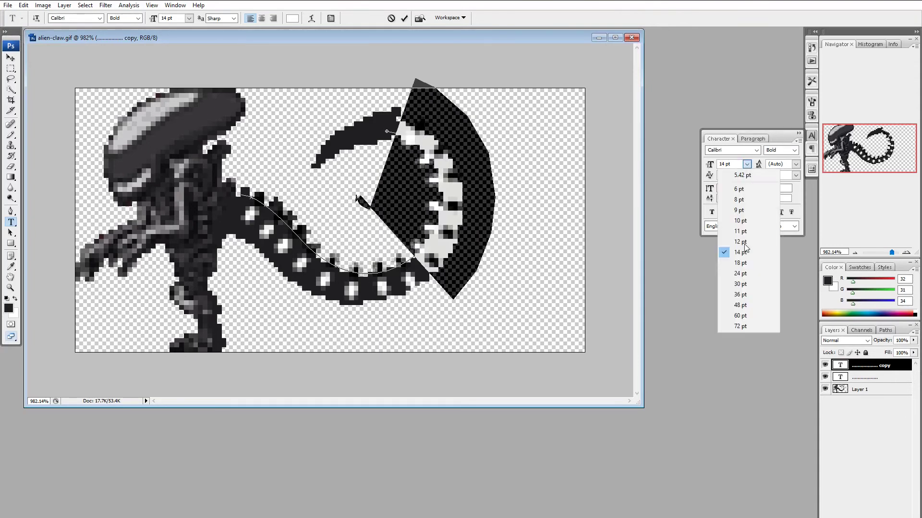
pyautogui.click(745, 238)
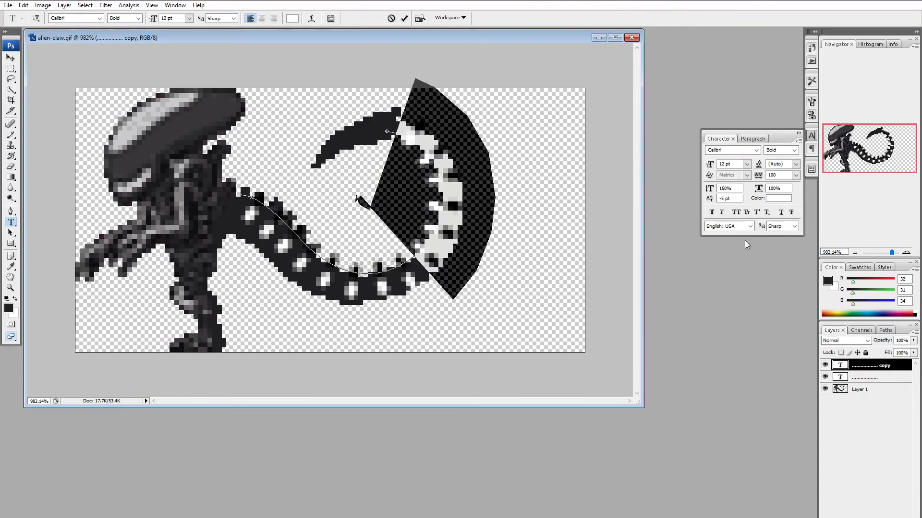
pyautogui.click(723, 198)
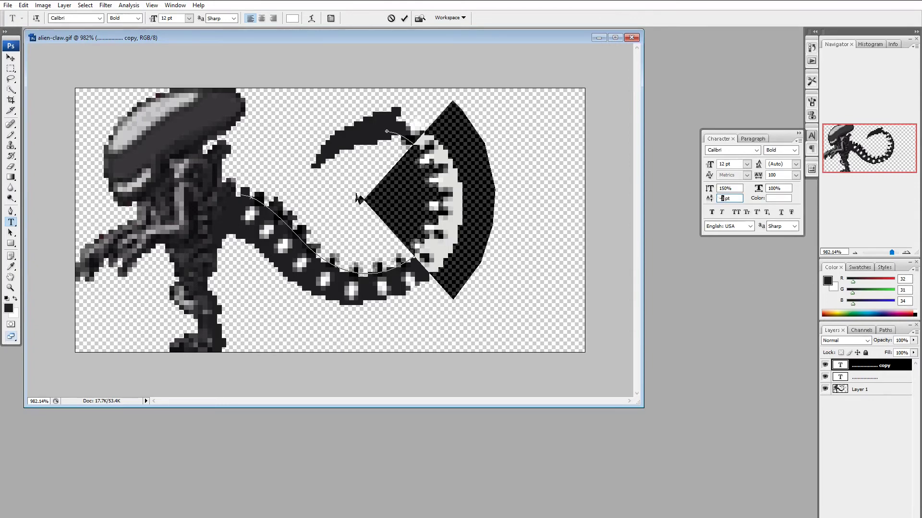
pyautogui.press('Down')
pyautogui.click(468, 263)
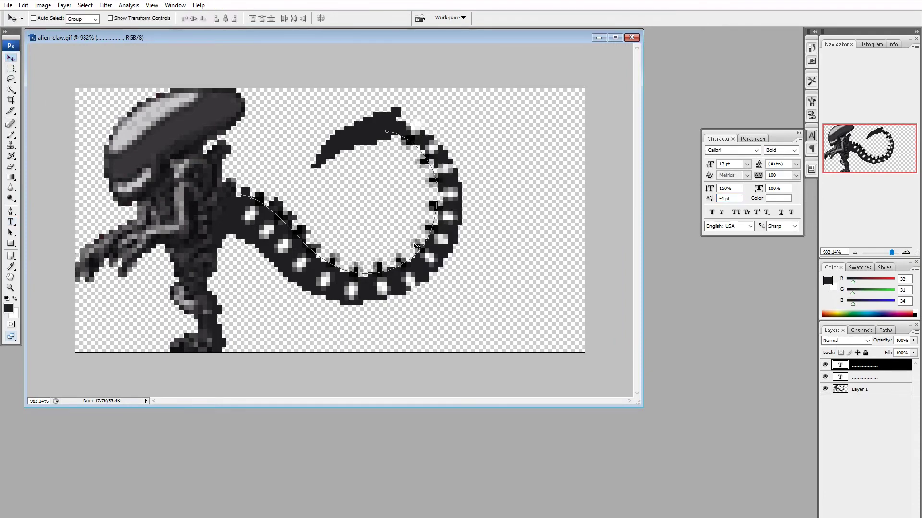
pyautogui.click(846, 418)
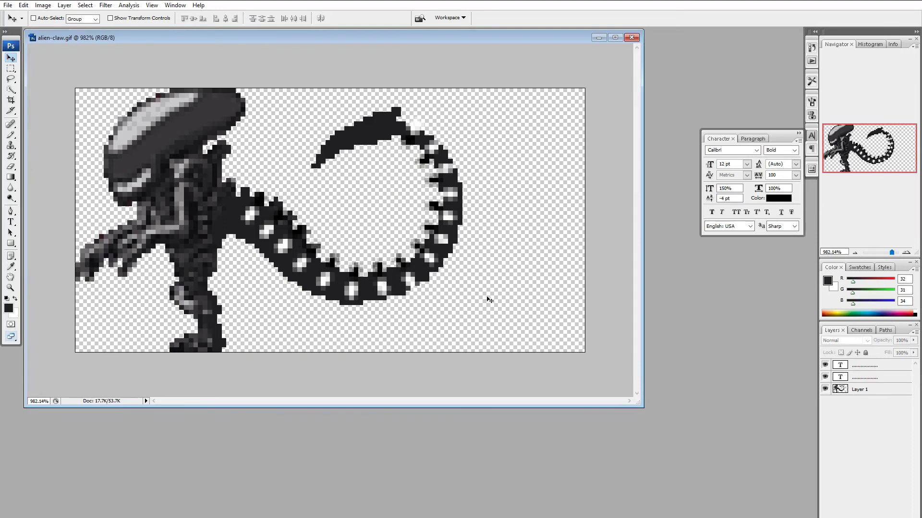
# Merge copies of Layer 1 and both text layers into a new layer, keeping the originals
pyautogui.click(843, 389)
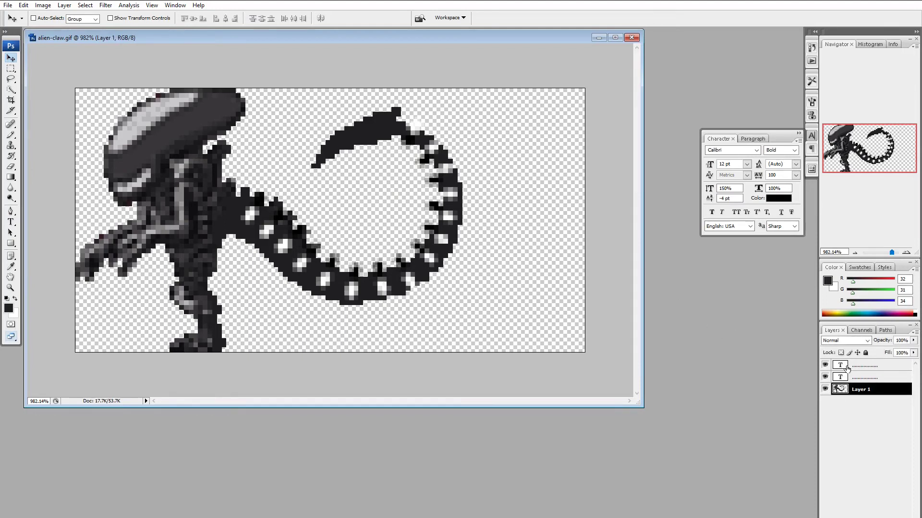
pyautogui.keyDown('shift'); pyautogui.click(846, 367); pyautogui.keyUp('shift')
pyautogui.hotkey('ctrl', 'alt', 'e')
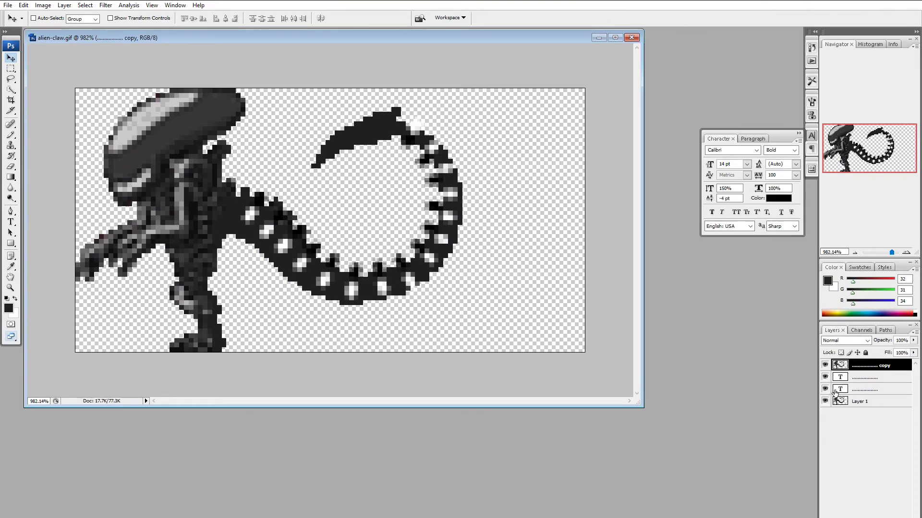
# Duplicate the merged layer and leave only that duplicate visible
pyautogui.moveTo(825, 379); pyautogui.dragTo(828, 425)
pyautogui.hotkey('ctrl', 'j')
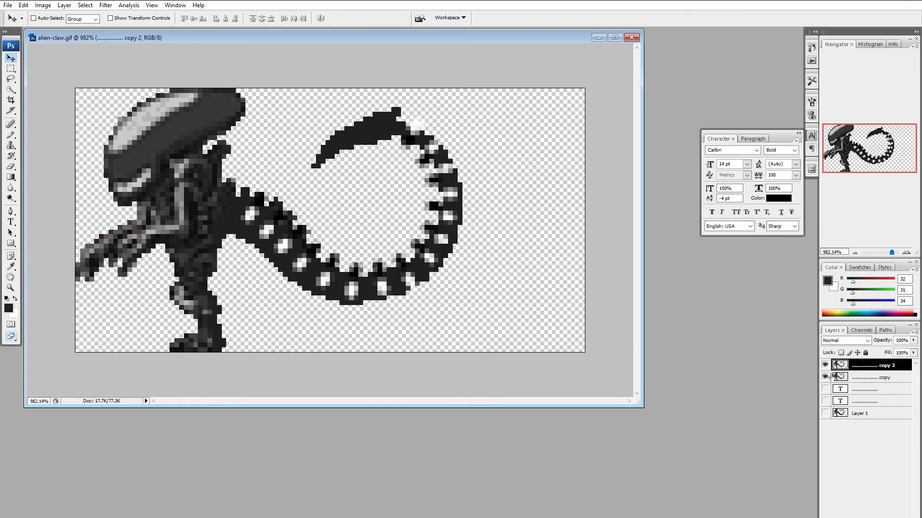
pyautogui.click(825, 377)
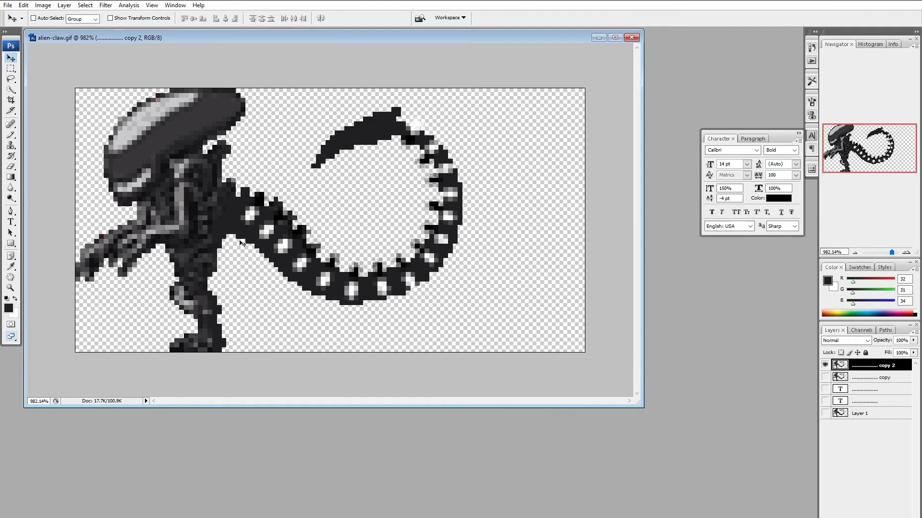
# Lasso the white spot nearest the body, shift it slightly toward the body, and paint out the leftover light pixels beside it
pyautogui.press('m')
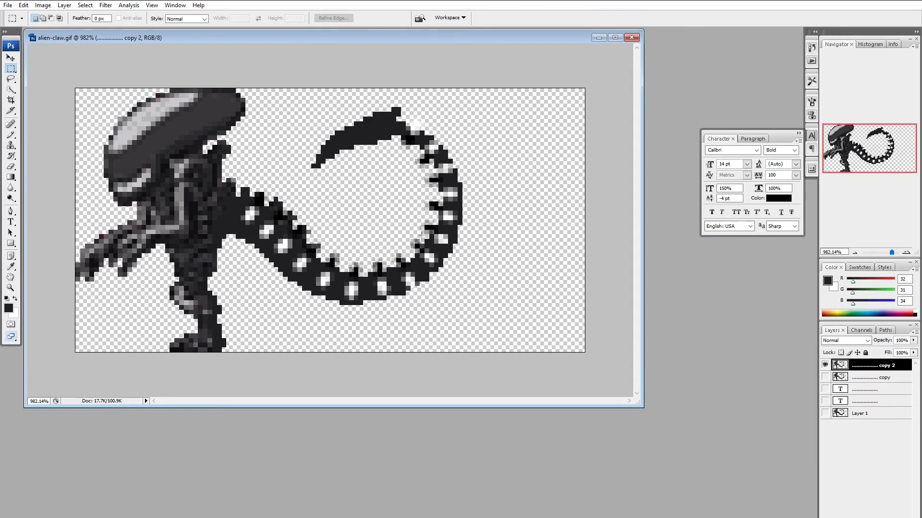
pyautogui.click(11, 79)
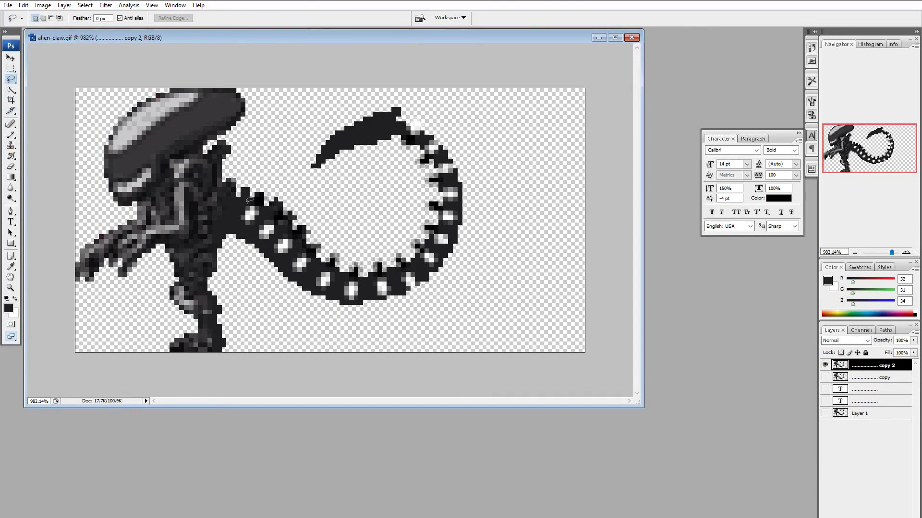
pyautogui.moveTo(238, 203)
pyautogui.mouseDown()
pyautogui.moveTo(254, 200)
pyautogui.moveTo(262, 217)
pyautogui.moveTo(224, 215)
pyautogui.mouseUp()
pyautogui.press('v')
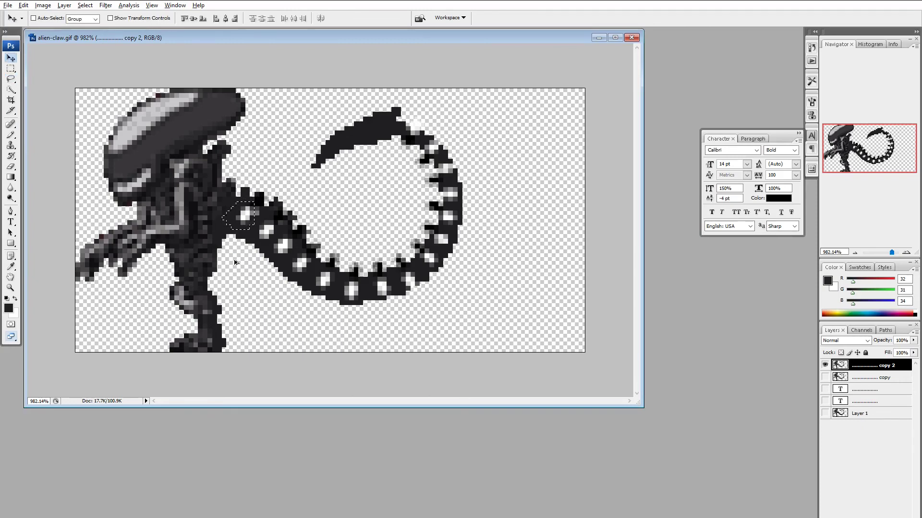
pyautogui.hotkey('ctrl', 'd')
pyautogui.press('b')
pyautogui.moveTo(256, 209); pyautogui.dragTo(256, 217)
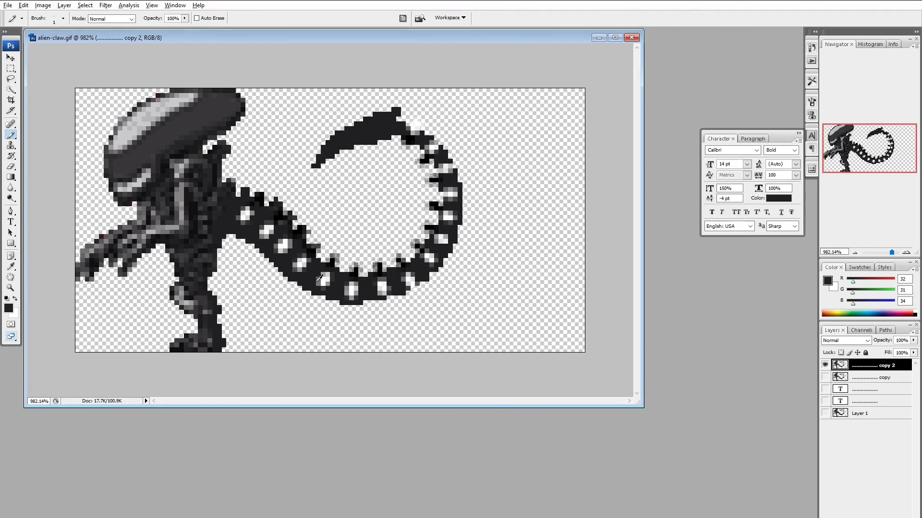
# Retouch the white spots on the tail's lower outer bend with the 1 px Pencil, using light and dark colours sampled from the tail
pyautogui.keyDown('alt'); pyautogui.click(406, 275); pyautogui.keyUp('alt')
pyautogui.keyDown('alt'); pyautogui.click(411, 267); pyautogui.keyUp('alt')
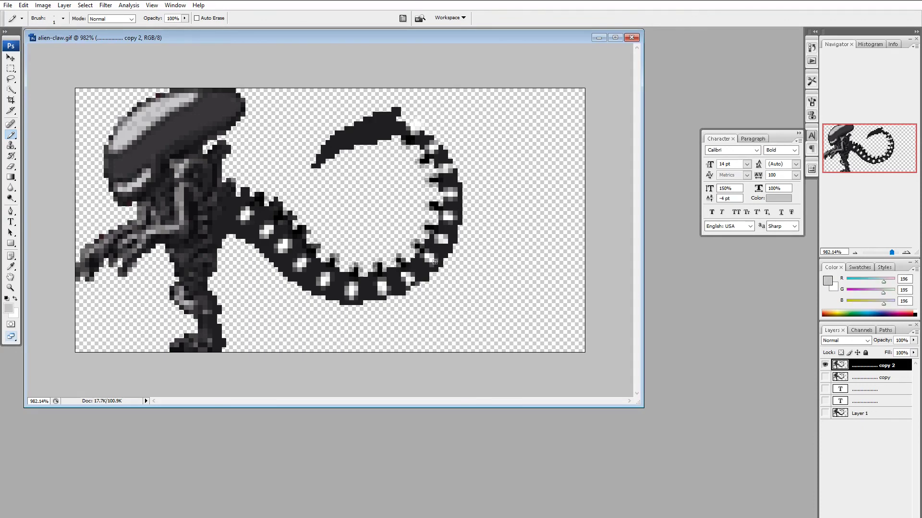
pyautogui.keyDown('alt'); pyautogui.click(423, 274); pyautogui.keyUp('alt')
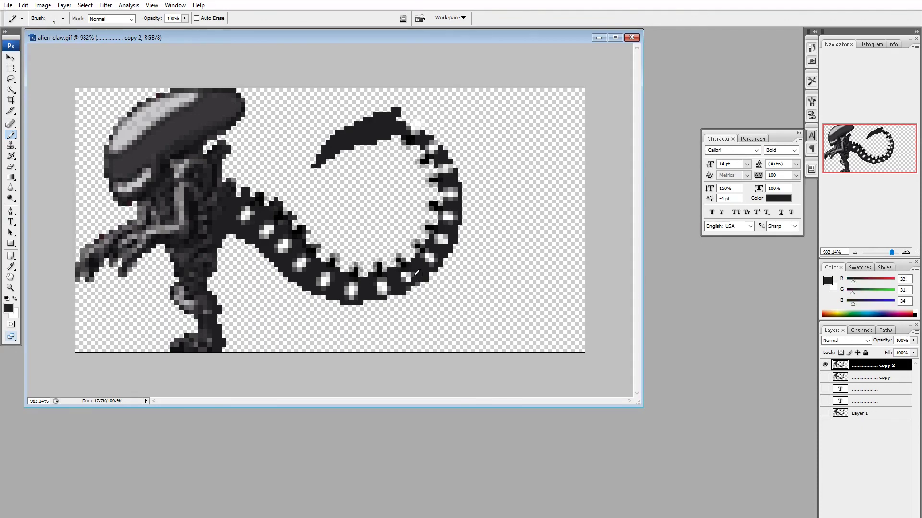
pyautogui.keyDown('alt'); pyautogui.click(430, 259); pyautogui.keyUp('alt')
pyautogui.moveTo(426, 260); pyautogui.dragTo(422, 265)
pyautogui.click(426, 264)
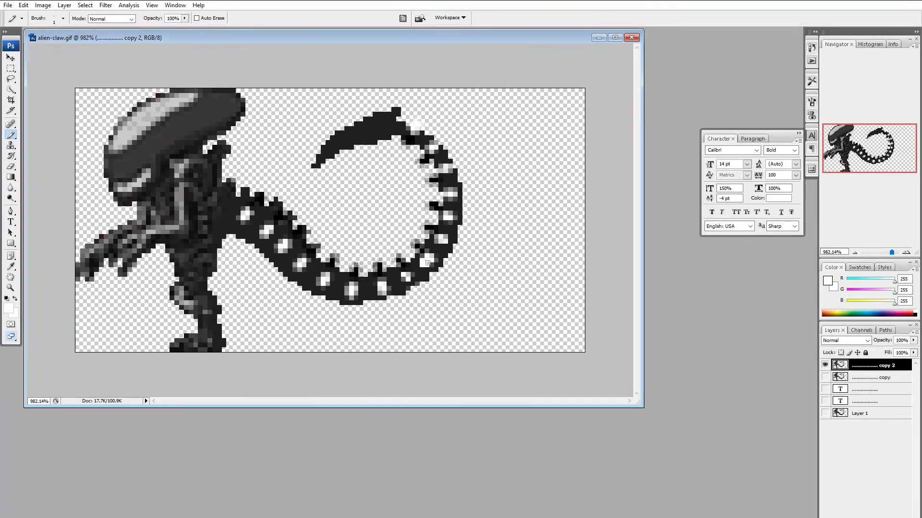
pyautogui.keyDown('alt'); pyautogui.click(421, 270); pyautogui.keyUp('alt')
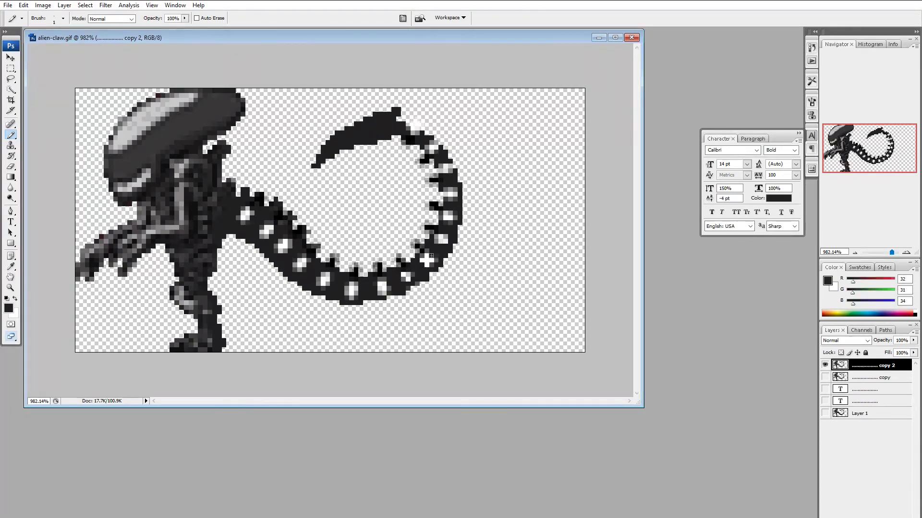